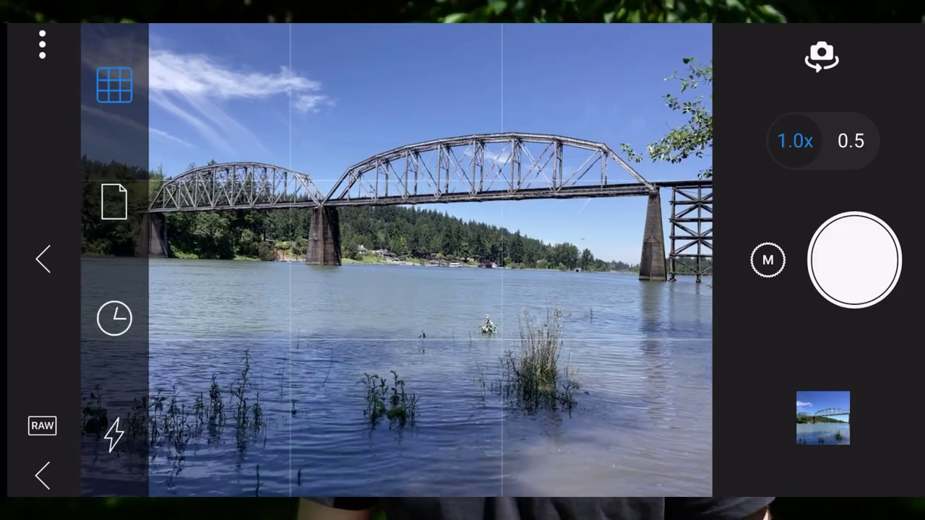
Step: Confirm the mobile camera's capture format is RAW, not JPG or HEIC
left_click(114, 203)
left_click(115, 343)
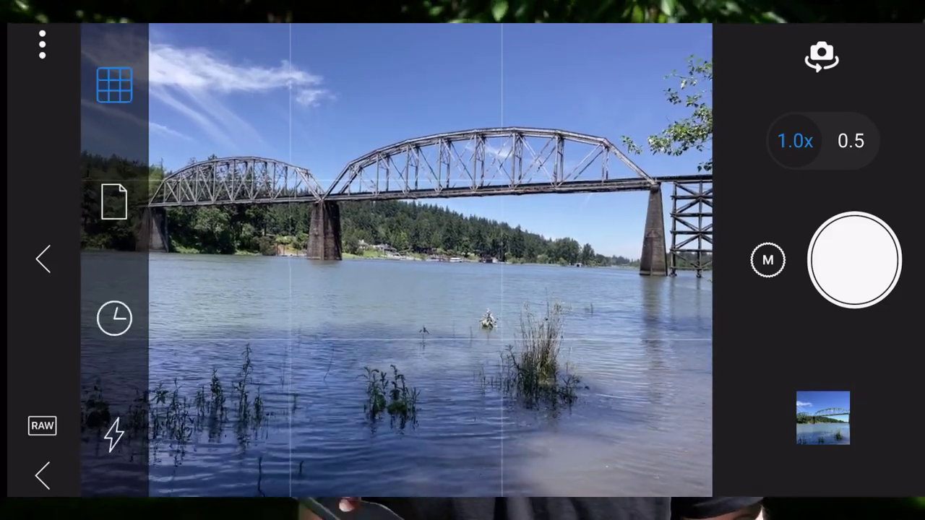
left_click(114, 200)
left_click(114, 344)
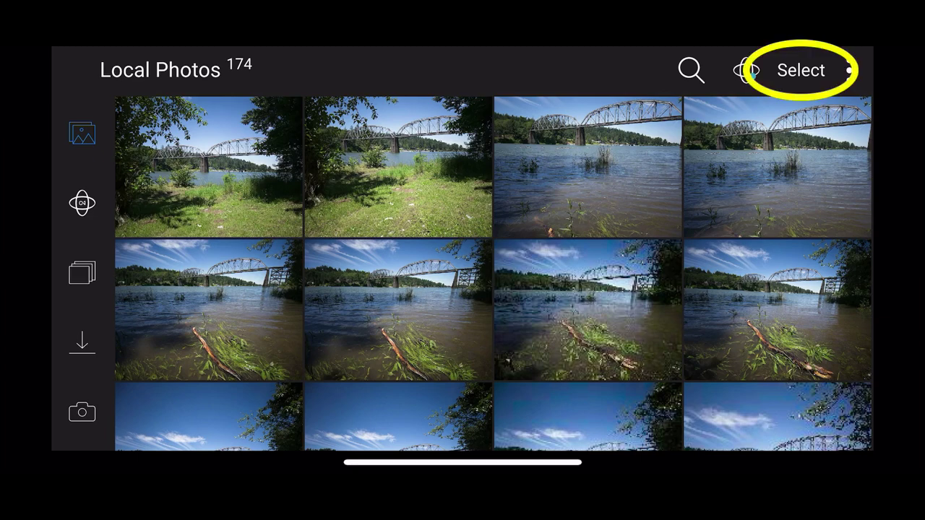
Step: Select five bridge photos in the library grid, including the grassy riverbank shot
scroll(494, 273, "down", 2)
scroll(494, 272, "up", 2)
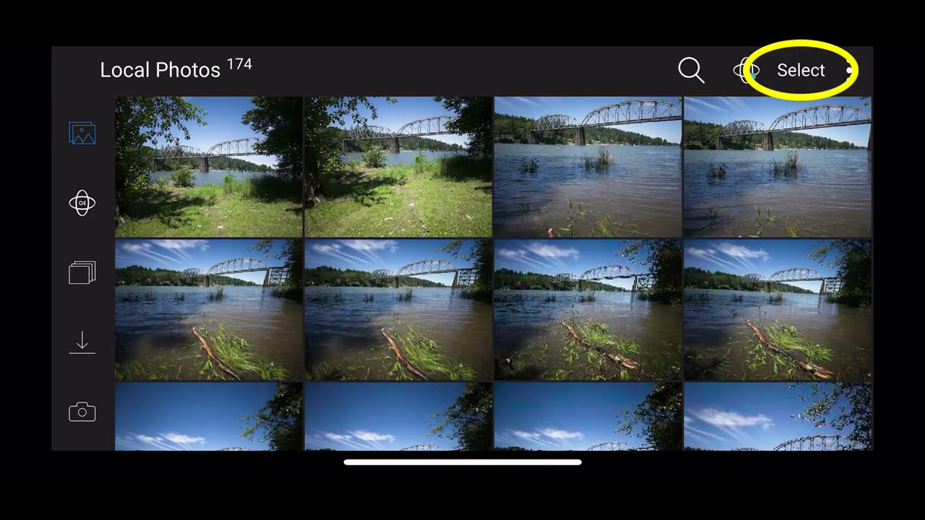
left_click(801, 70)
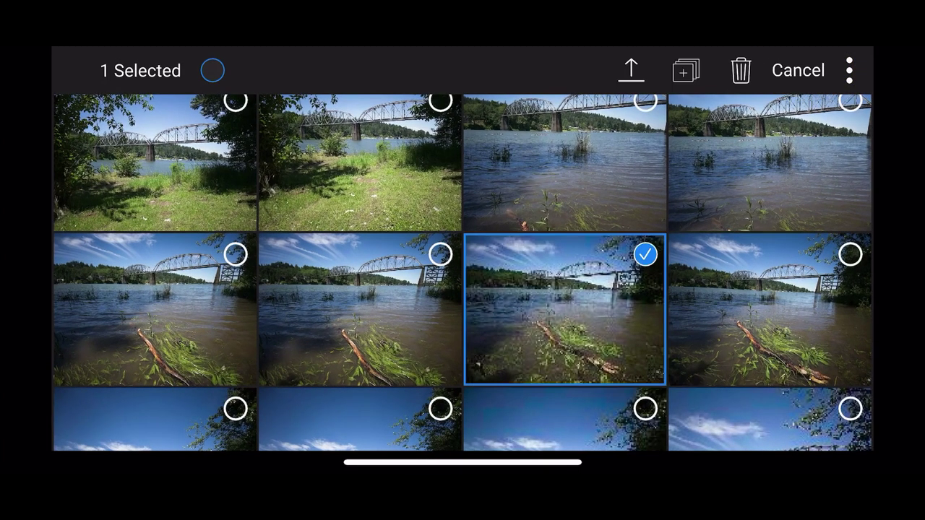
left_click(769, 309)
left_click(565, 162)
left_click(359, 162)
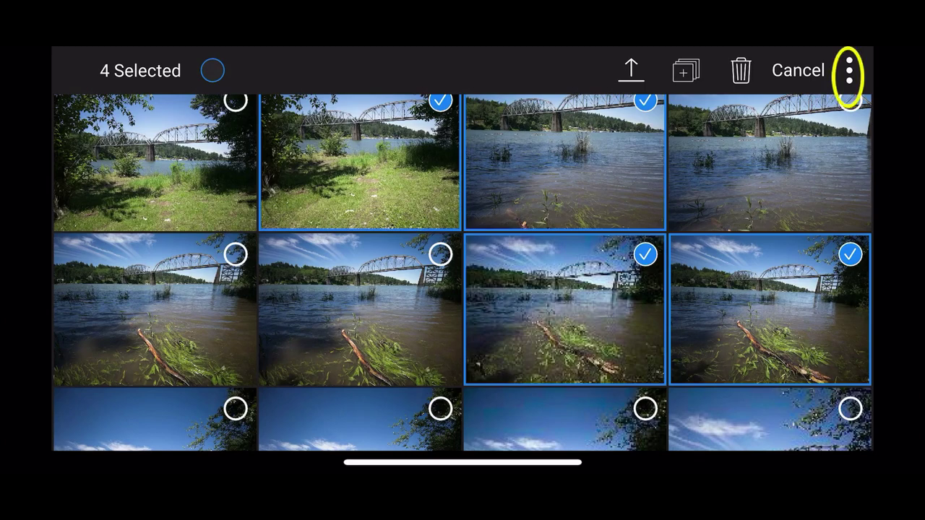
left_click(359, 310)
Step: Add the five selected photos to the Mobile Photos album
left_click(850, 70)
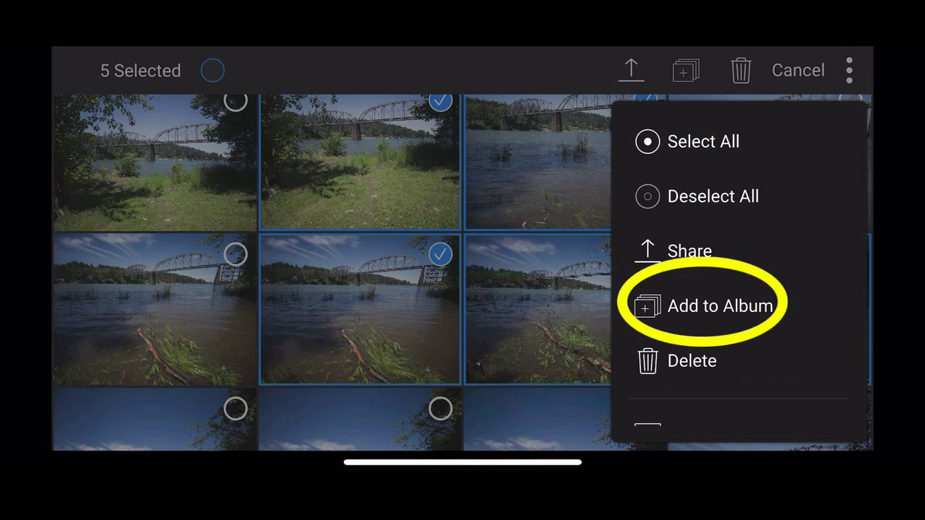
left_click(720, 306)
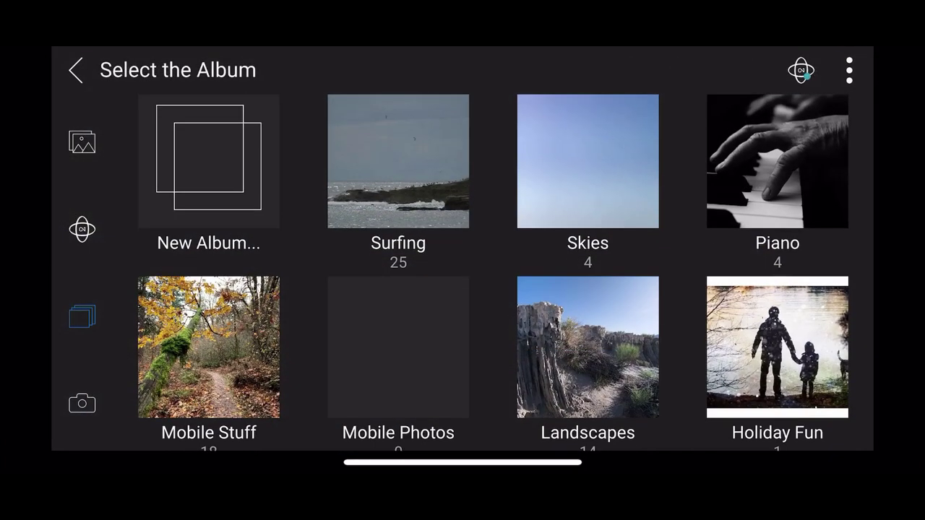
scroll(493, 273, "down", 2)
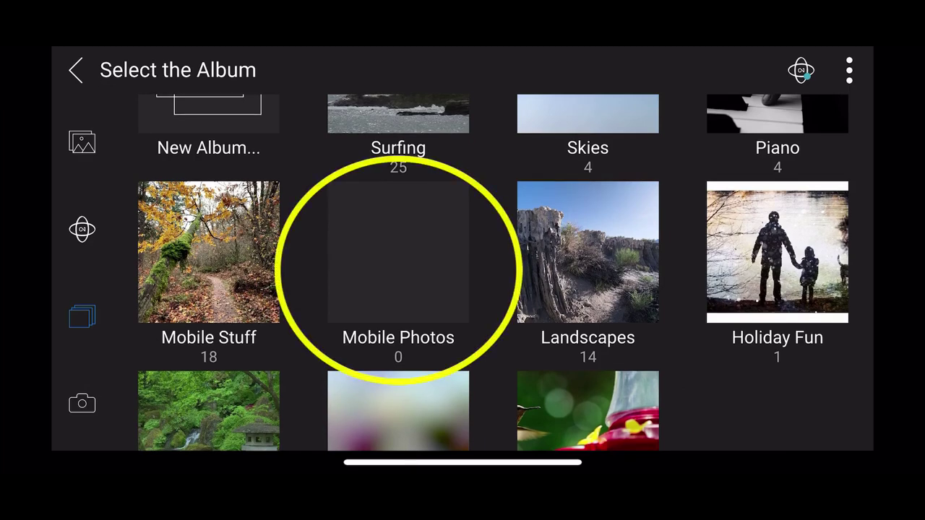
left_click(398, 252)
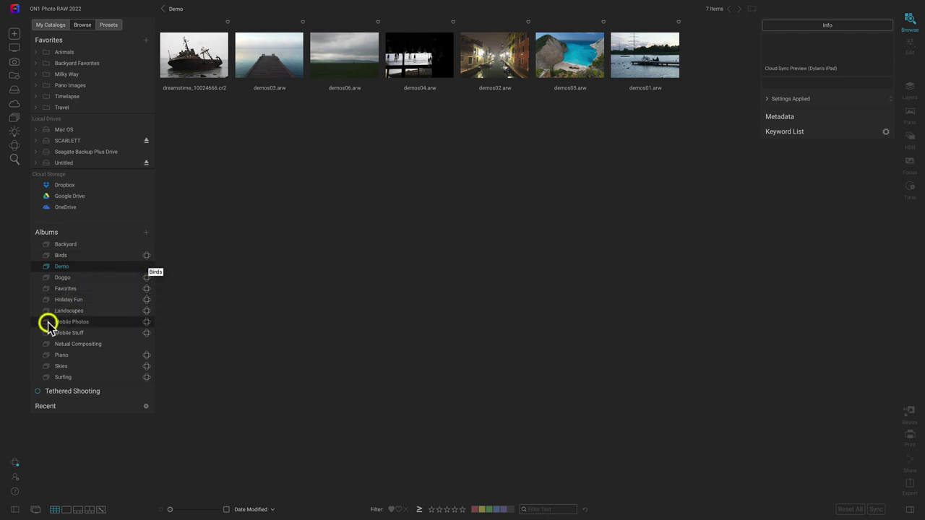
Step: Show the synced Mobile Photos album and select IMG_0165.dng
left_click(94, 321)
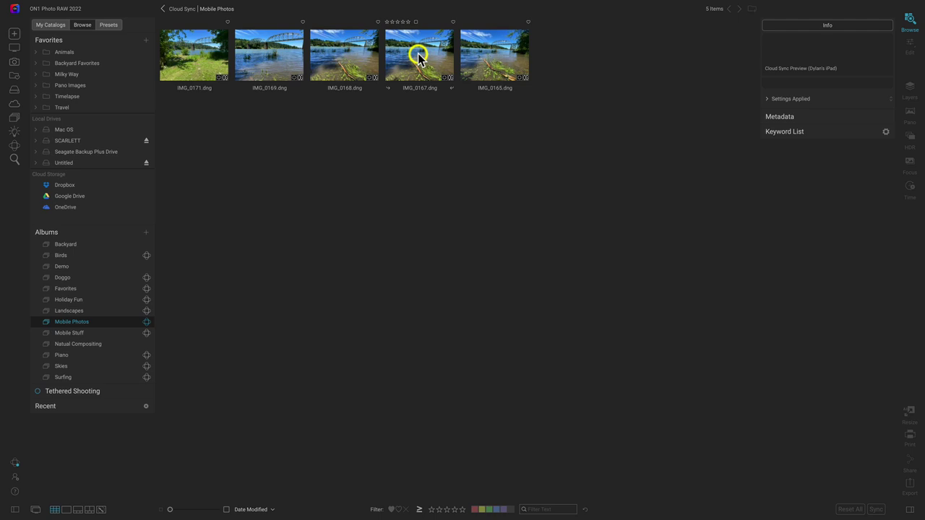
left_click(506, 64)
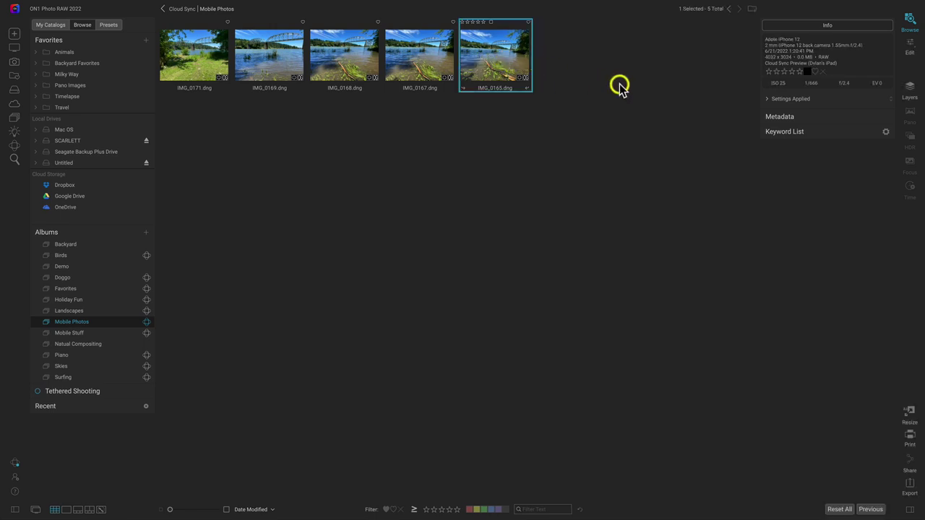
Step: Open IMG_0165.dng in the Edit module
left_click(911, 47)
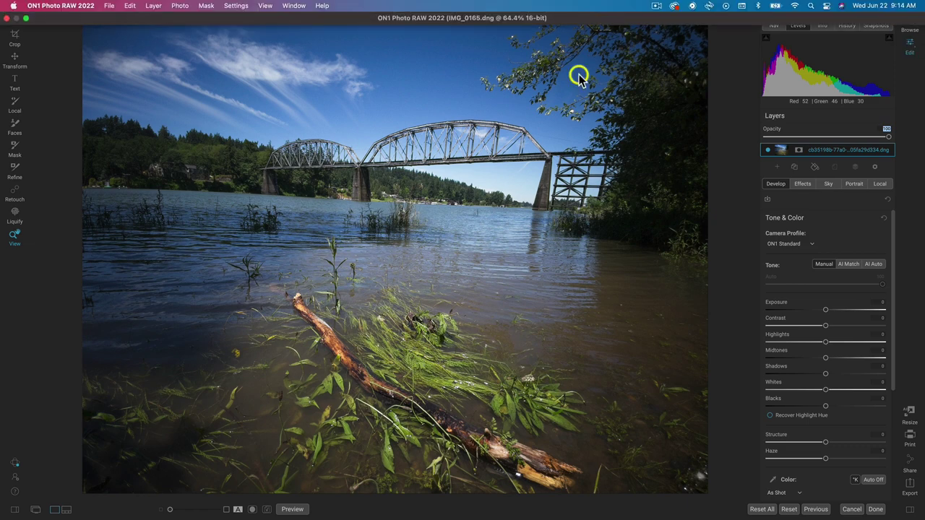
Step: Rotate the photo to Level -2.79° with the Crop tool and apply the 3790 × 2842 crop
key("c")
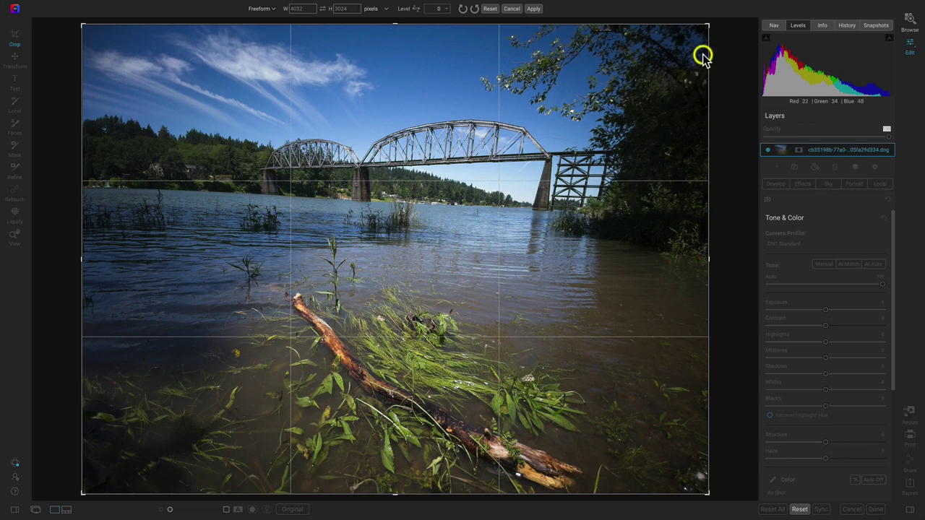
left_click_drag(718, 26, 709, 16)
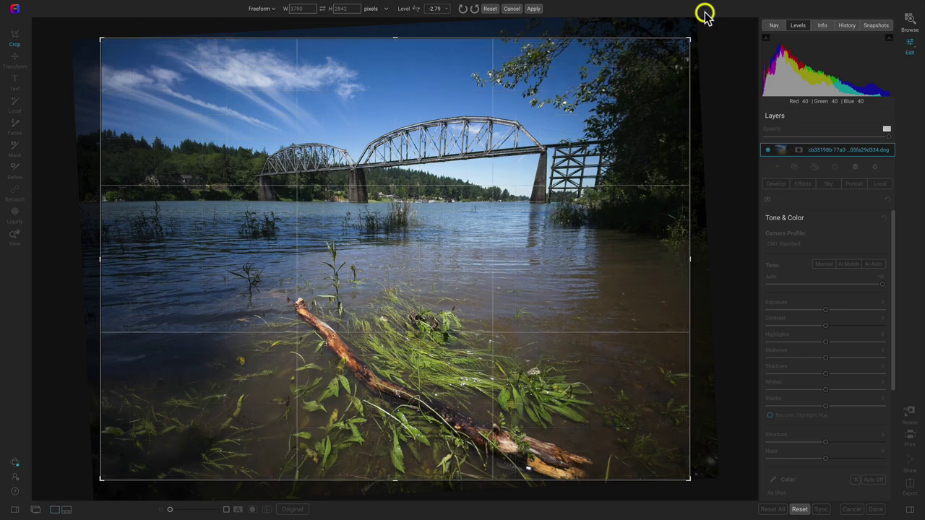
key("Return")
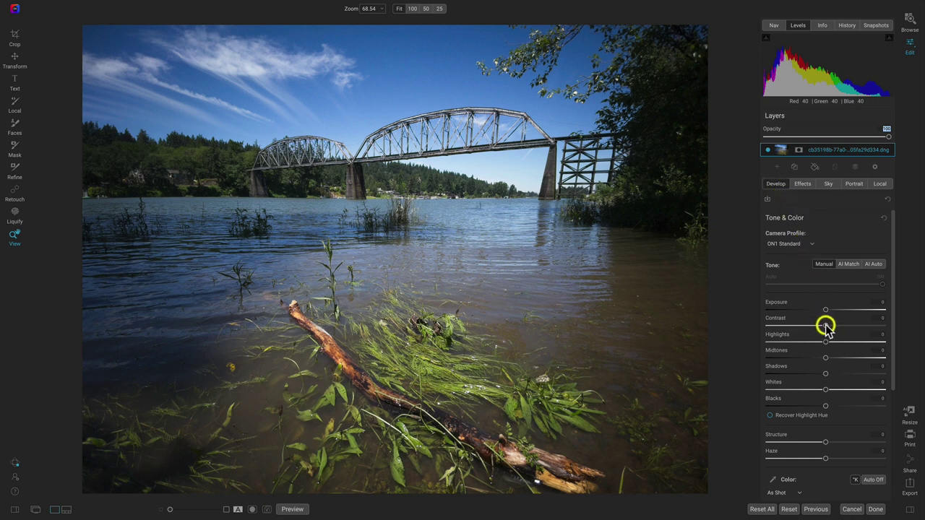
Step: Set Contrast to 32 and Midtones to 10, then compare with the original
left_click_drag(826, 326, 845, 329)
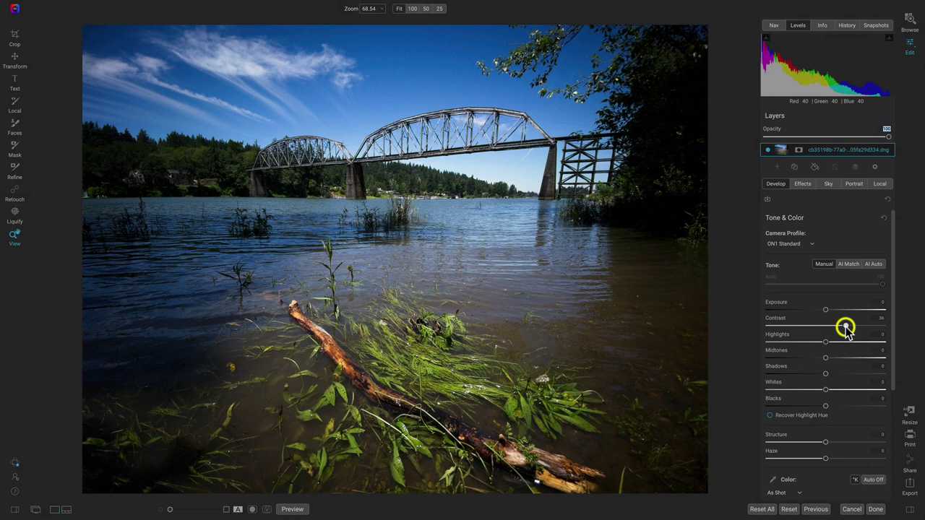
left_click_drag(846, 328, 844, 327)
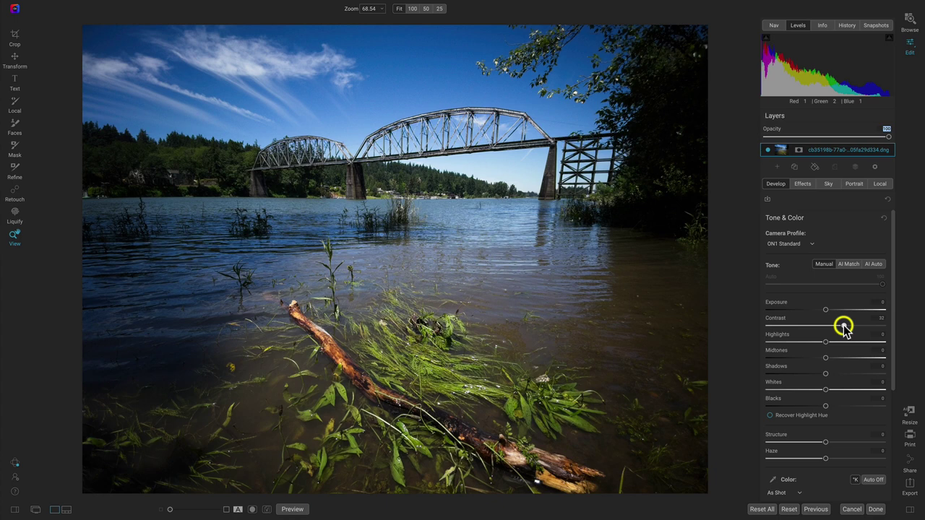
left_click_drag(826, 359, 831, 359)
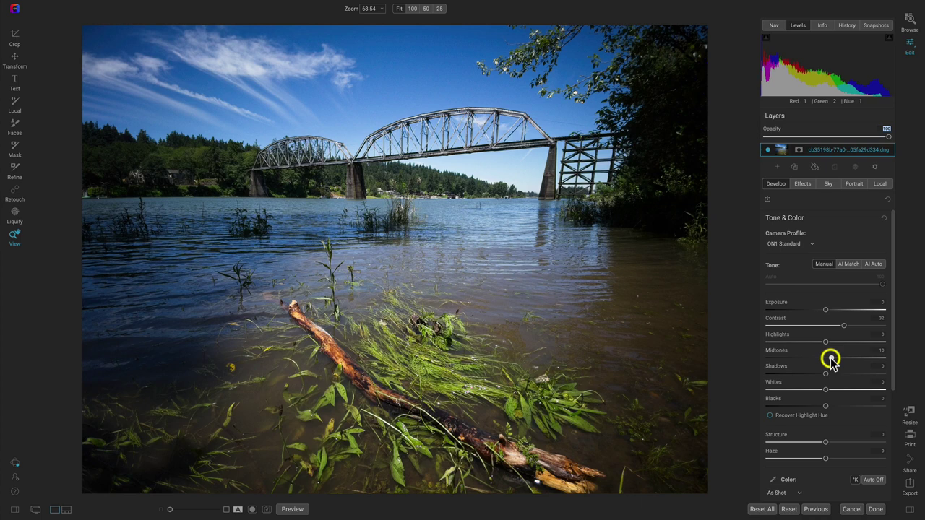
key("ctrl+p")
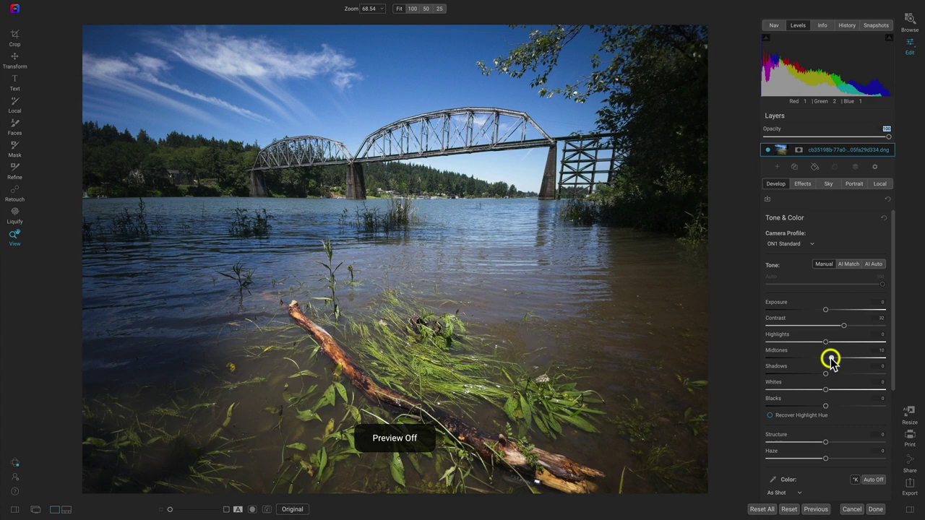
key("ctrl+p")
key("ctrl+p")
key("ctrl+p")
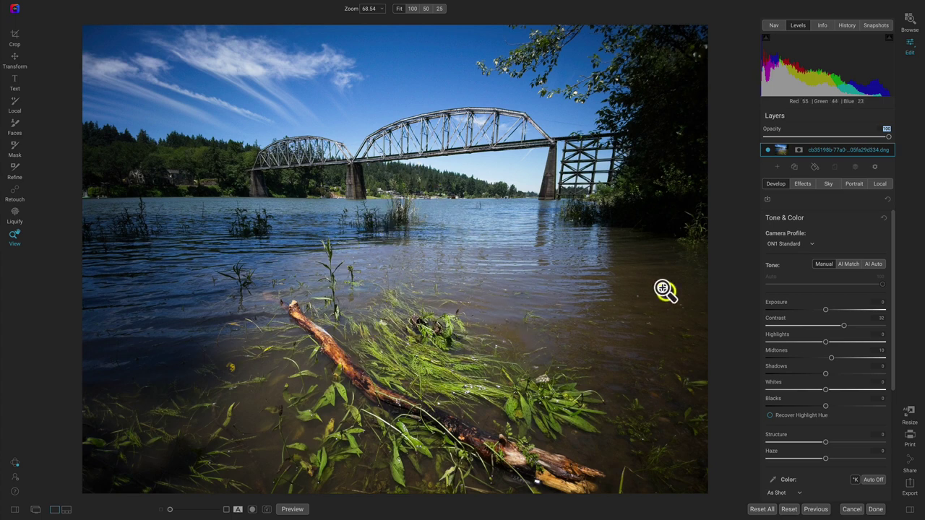
Step: Add a Glow filter with the Darker look (Amount 50, Overlay Strong) and toggle it off to compare
left_click(800, 183)
left_click(831, 217)
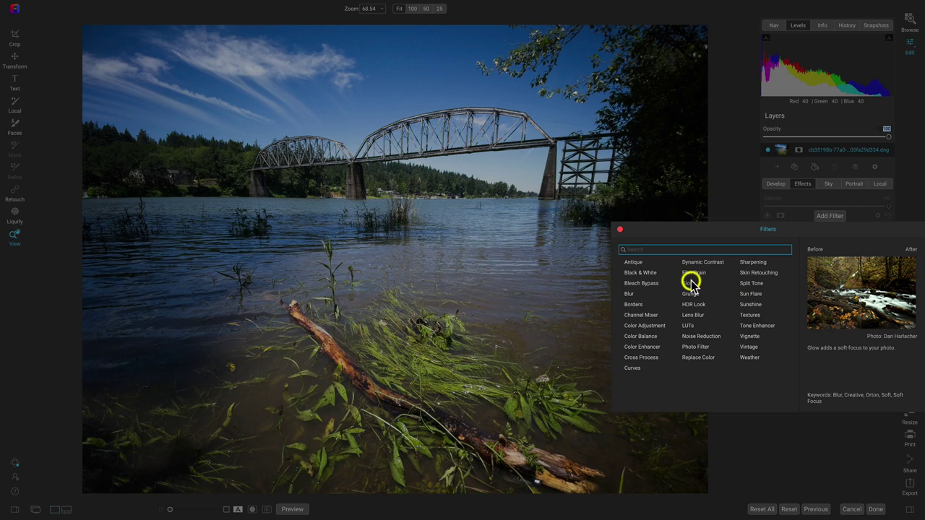
left_click(689, 285)
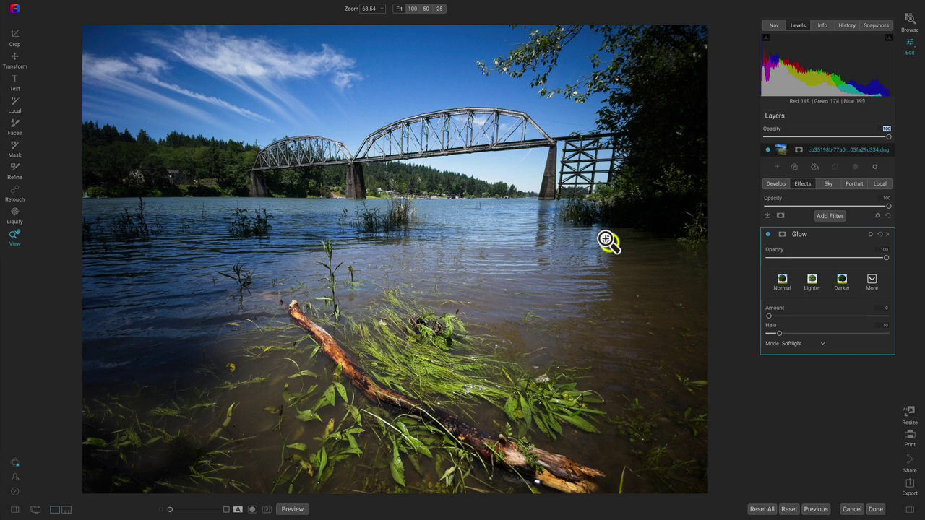
left_click(843, 283)
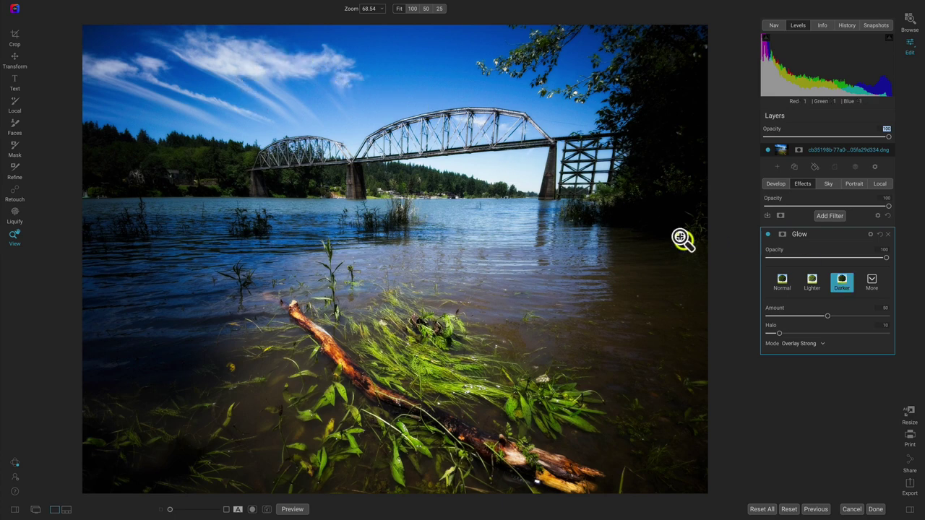
left_click(767, 236)
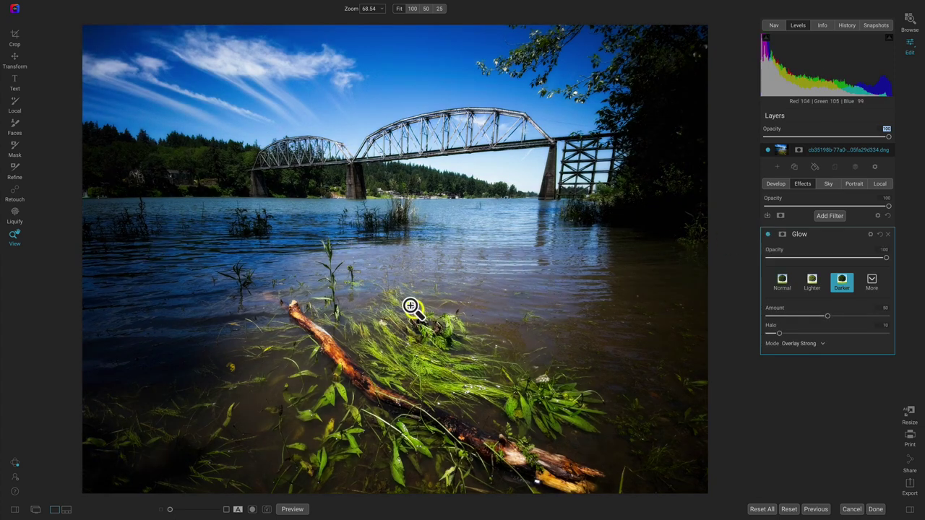
Step: Place a Masking Bug gradient mask on the Glow at the waterline, then toggle the filter to check
key("b")
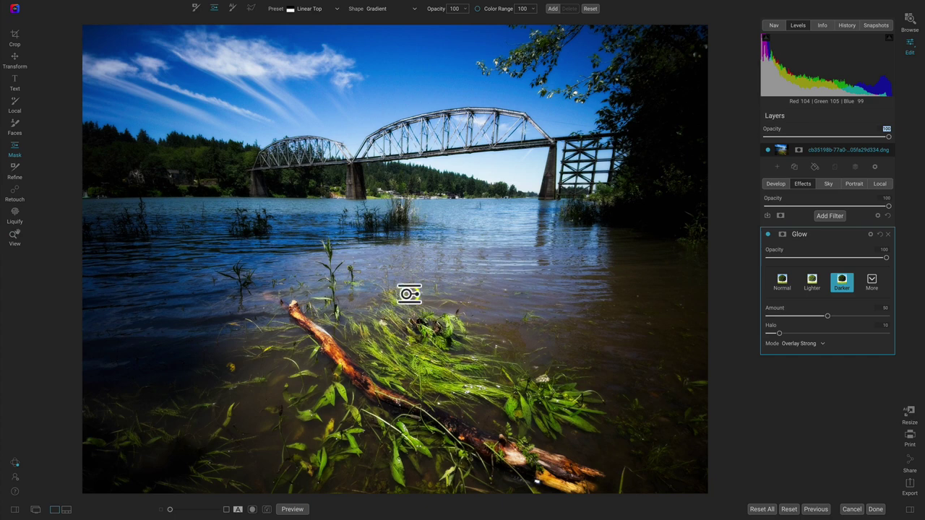
left_click(367, 195)
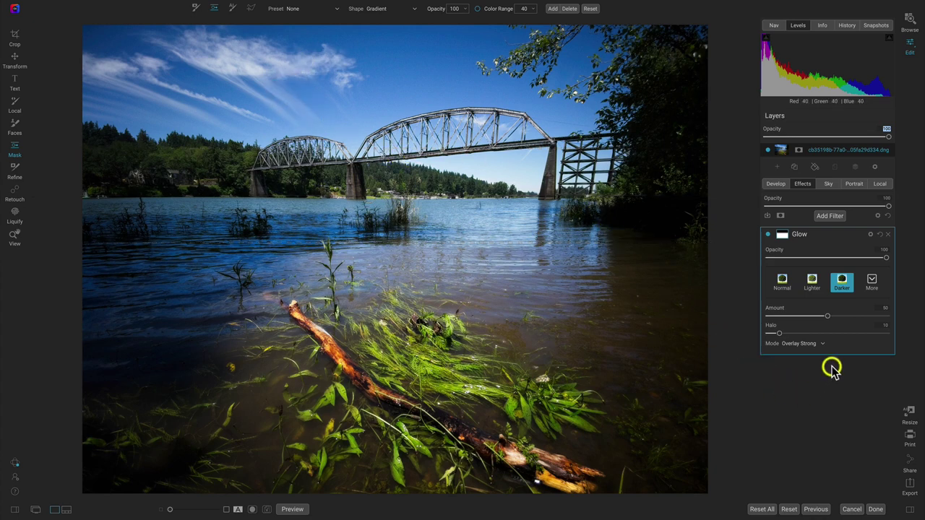
left_click(768, 235)
left_click(768, 235)
left_click(768, 235)
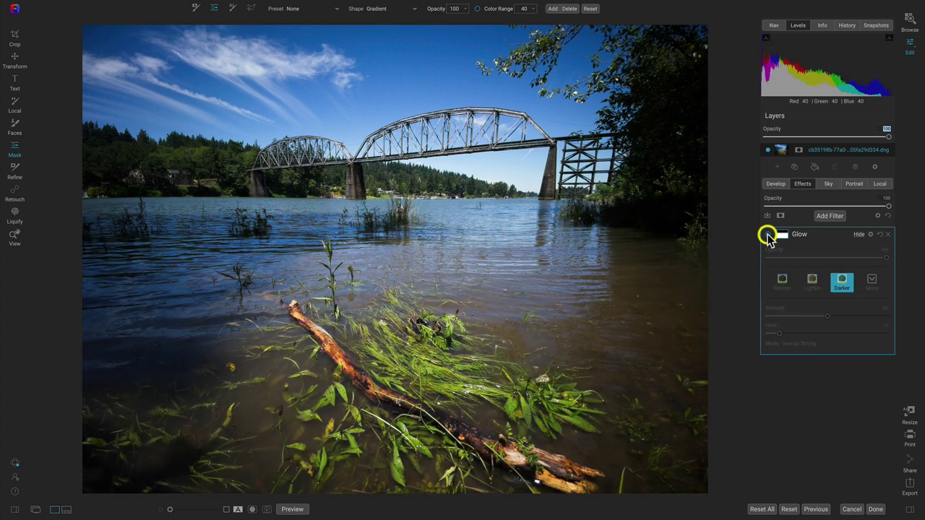
left_click(767, 235)
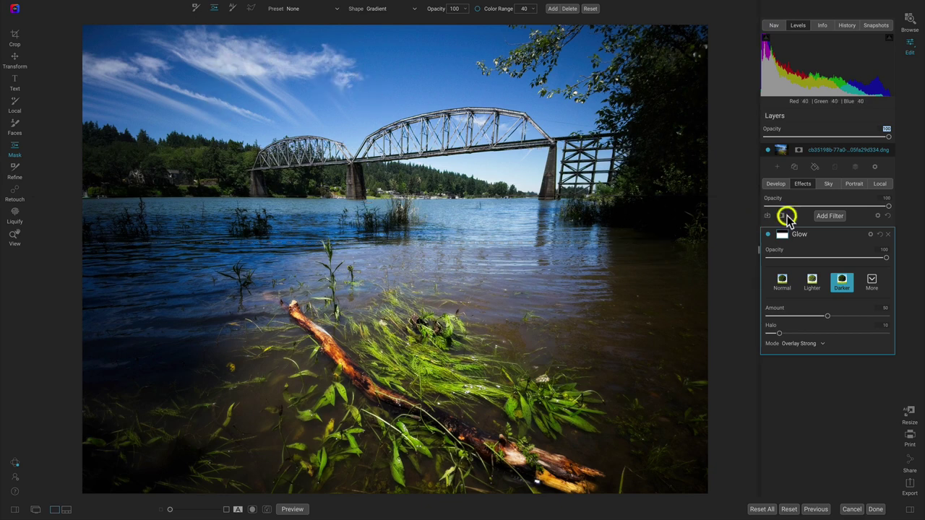
Step: Add a Color Enhancer with Blue saturation lowered to about -24 and toggle it to compare
left_click(829, 216)
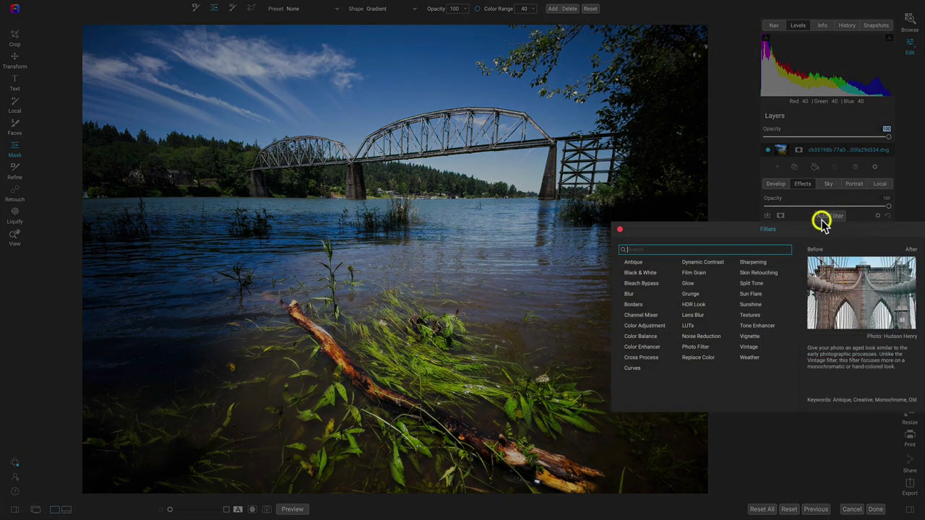
left_click(643, 347)
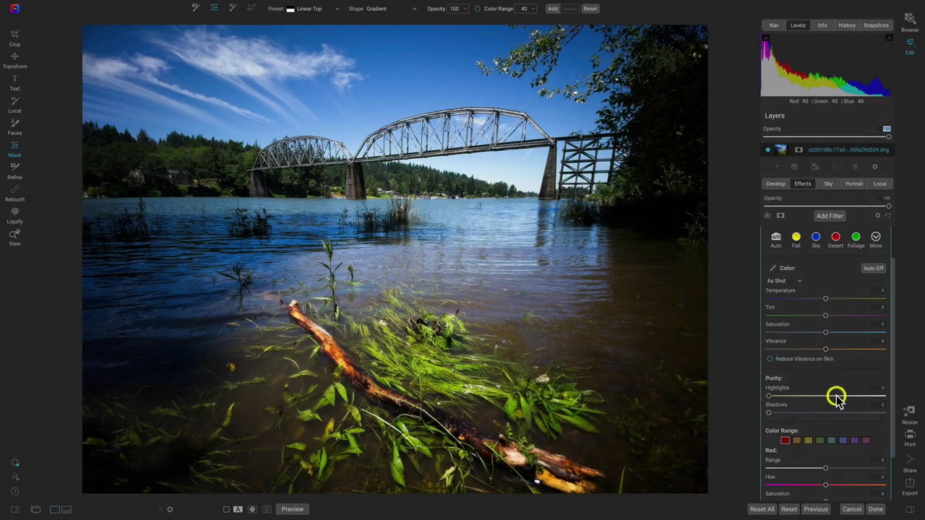
scroll(827, 415, "down", 2)
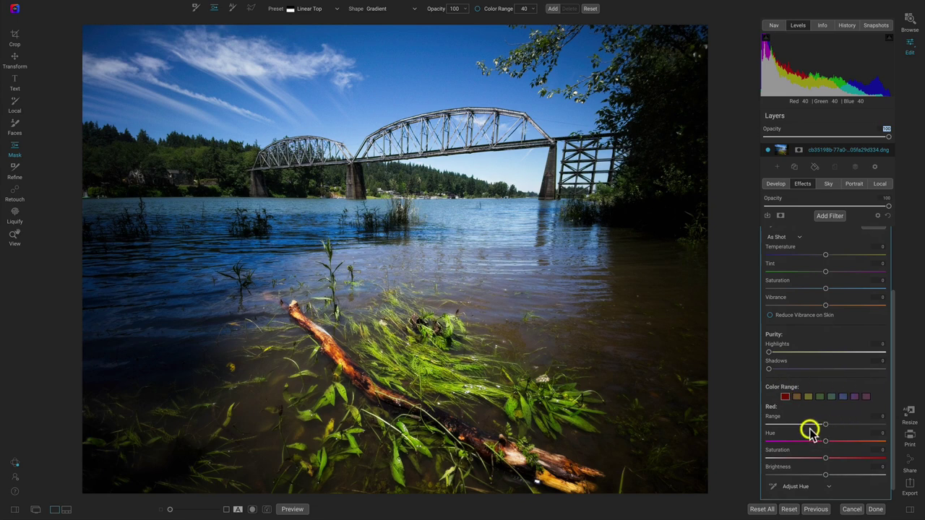
left_click(842, 396)
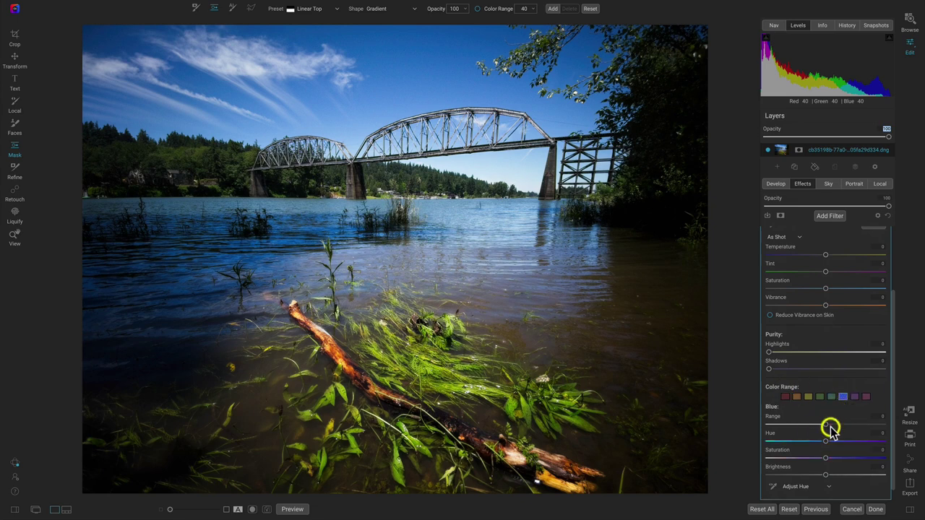
left_click_drag(824, 459, 800, 461)
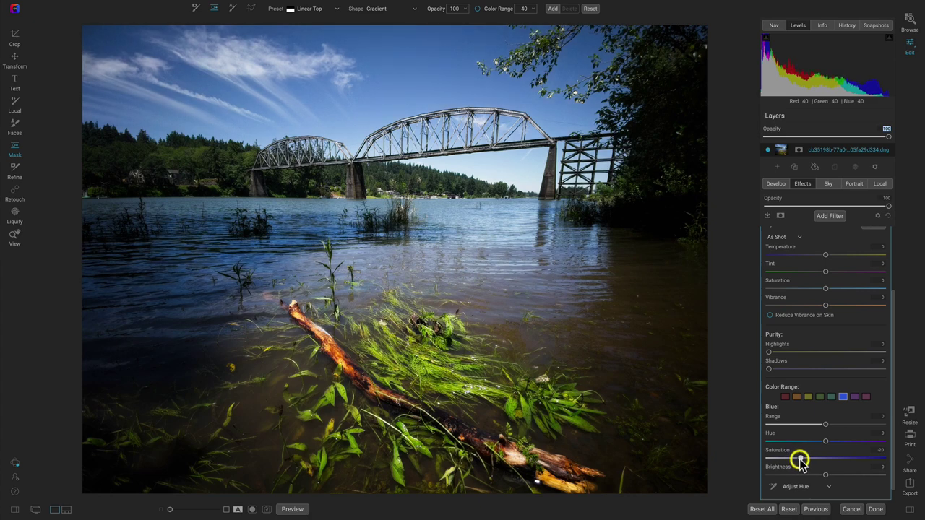
scroll(770, 314, "up", 4)
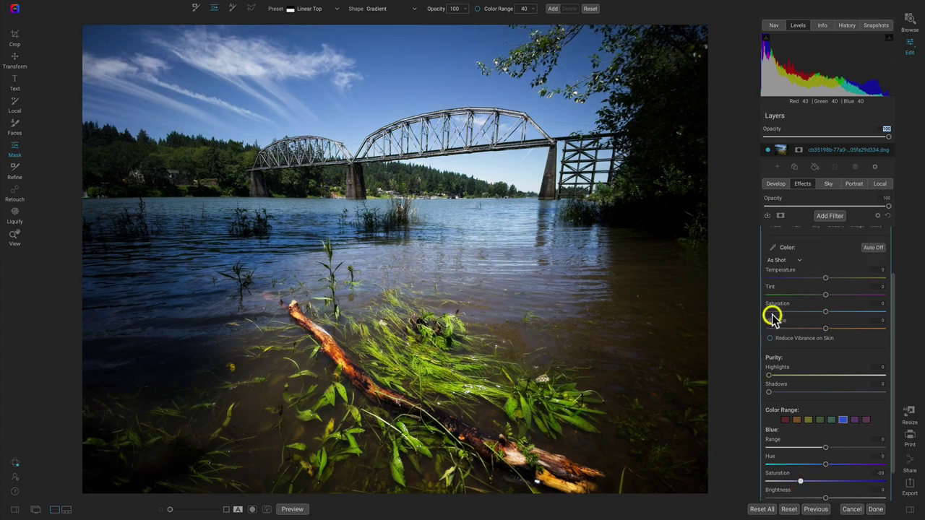
left_click(769, 237)
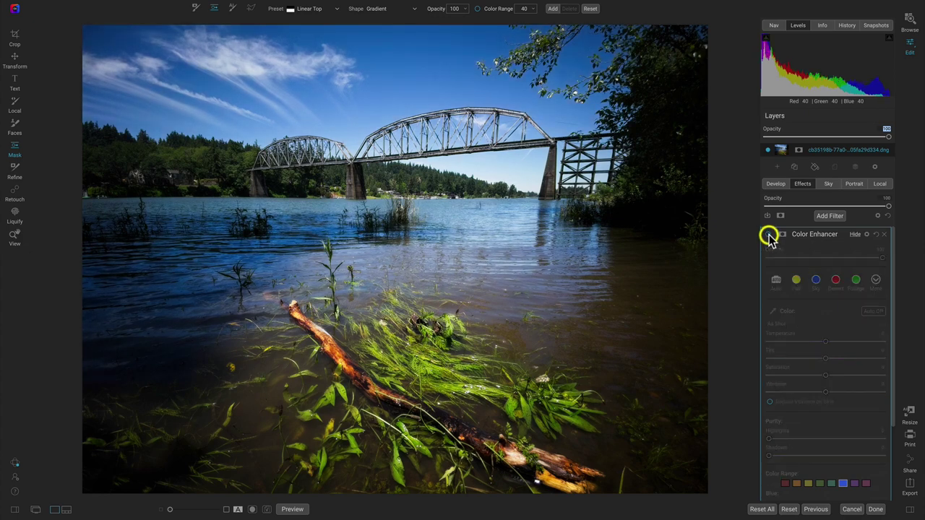
left_click(769, 237)
left_click(769, 237)
left_click(769, 237)
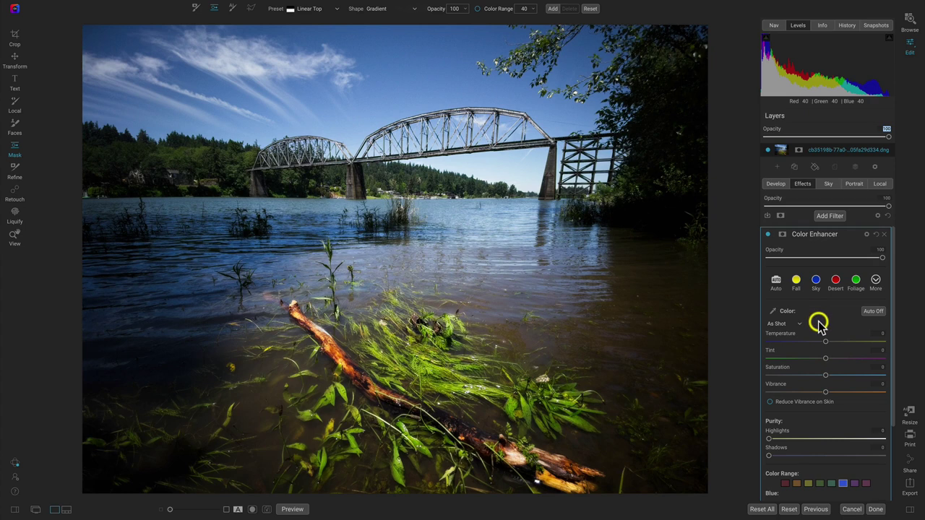
Step: Leave masking and return to the View tool with Z
key("z")
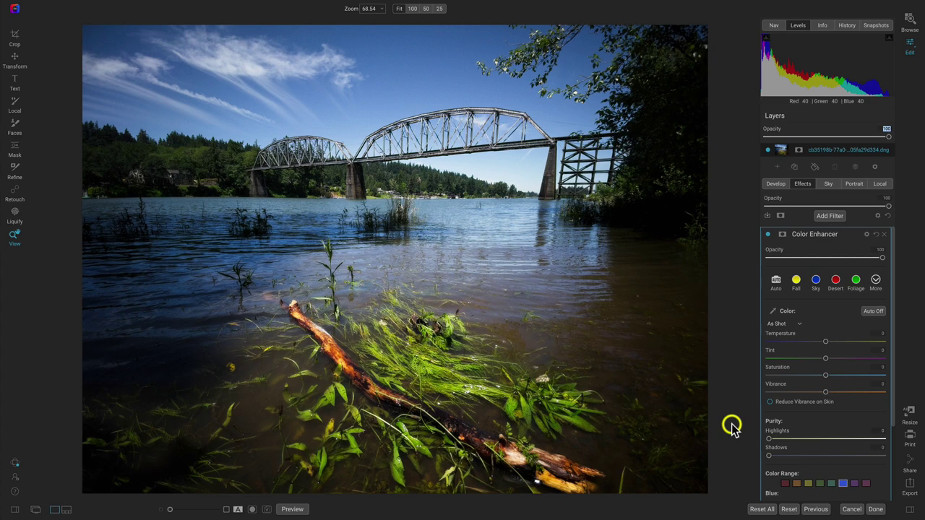
Step: Resize and crop the photo with the Epson Resin Coated 8x10 preset (10 × 8 in, 360 ppi)
left_click(910, 411)
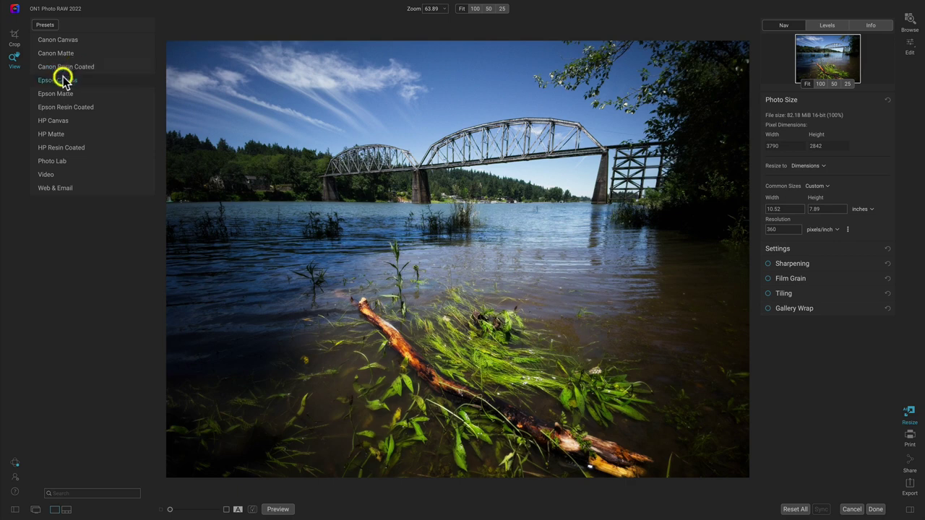
left_click(51, 108)
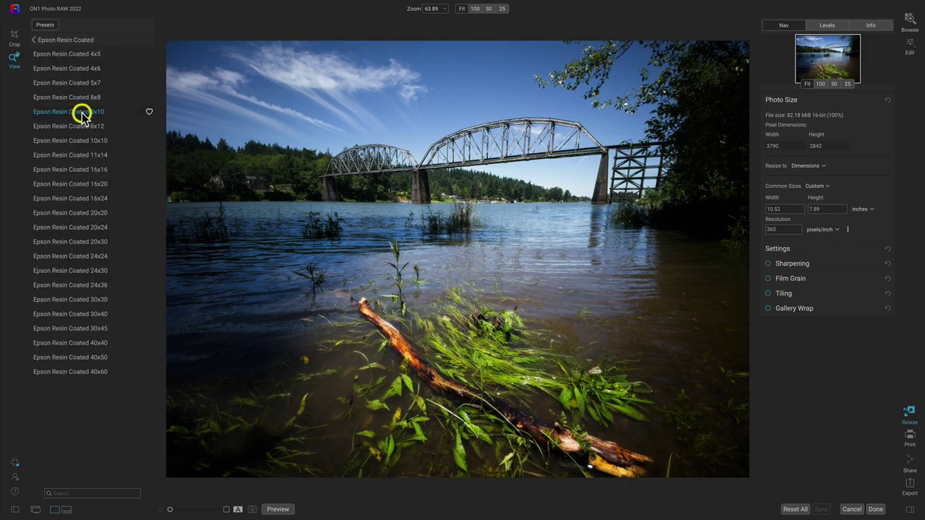
left_click(82, 114)
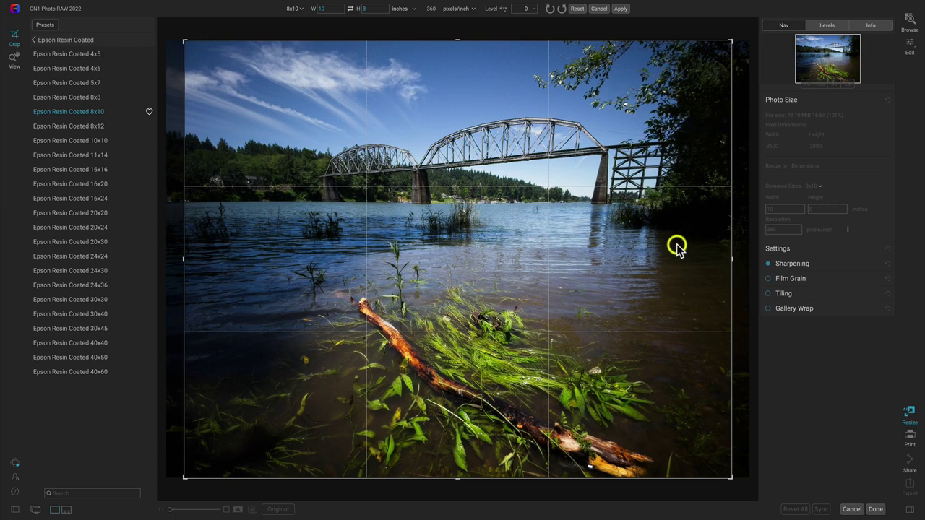
key("Return")
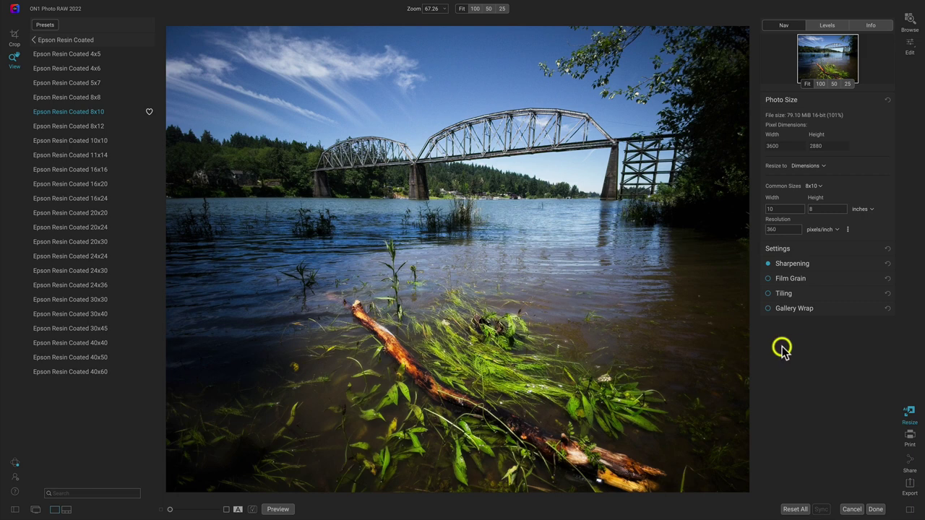
Step: Open Print and set the Print Area to Fill after trying Fit and 8x10
left_click(913, 438)
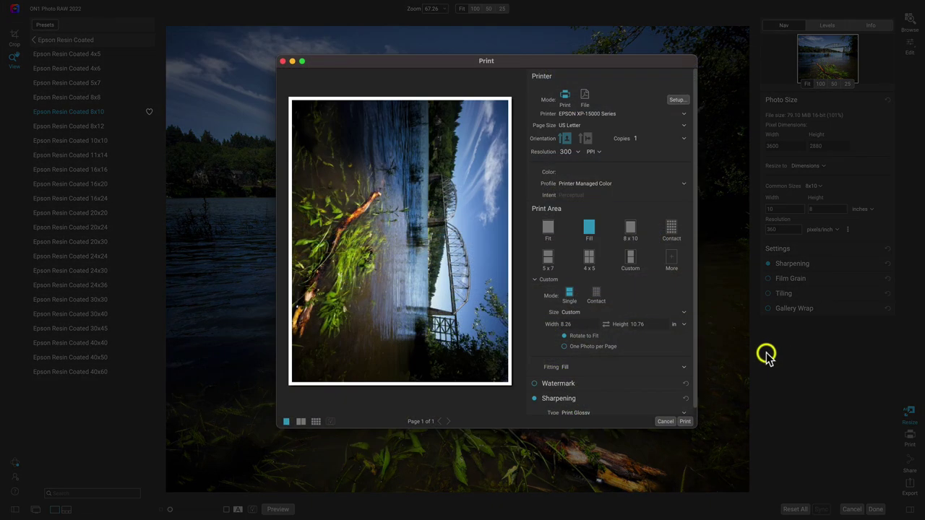
left_click(553, 230)
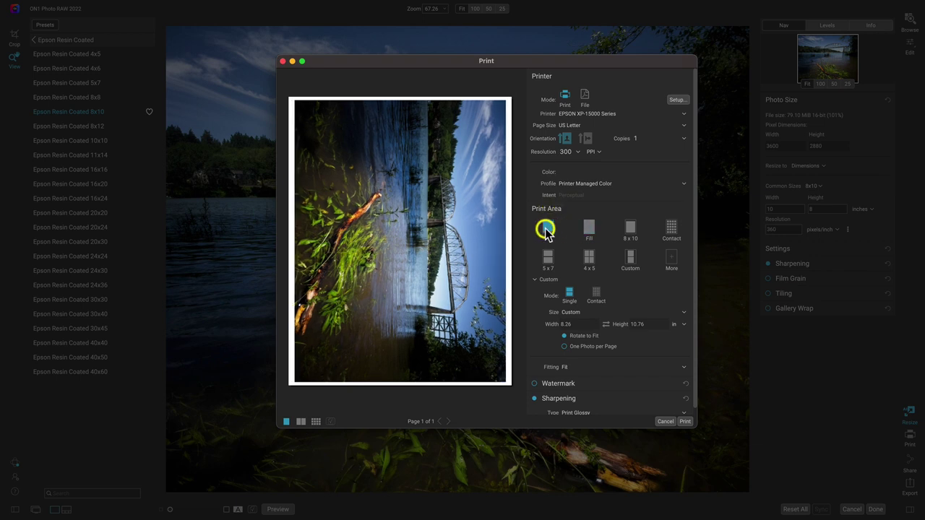
left_click(630, 229)
left_click(589, 229)
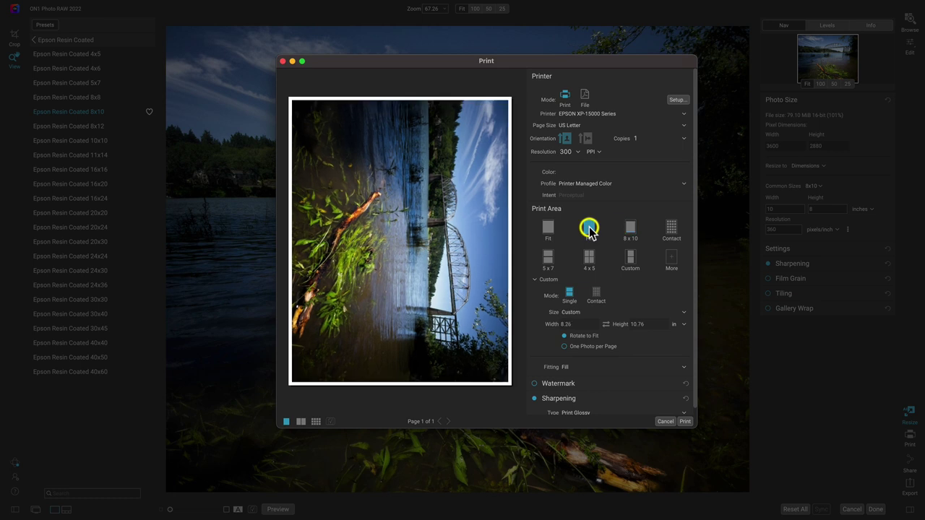